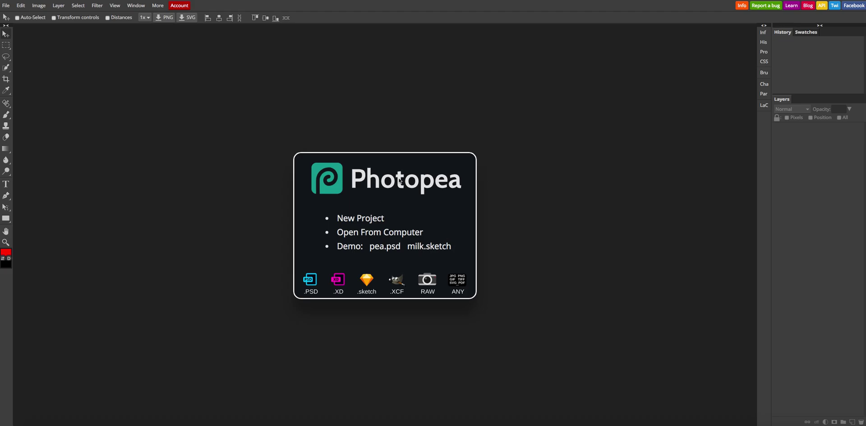
Open DSC_9023.jpg from the computer as a new document.
left_click(378, 233)
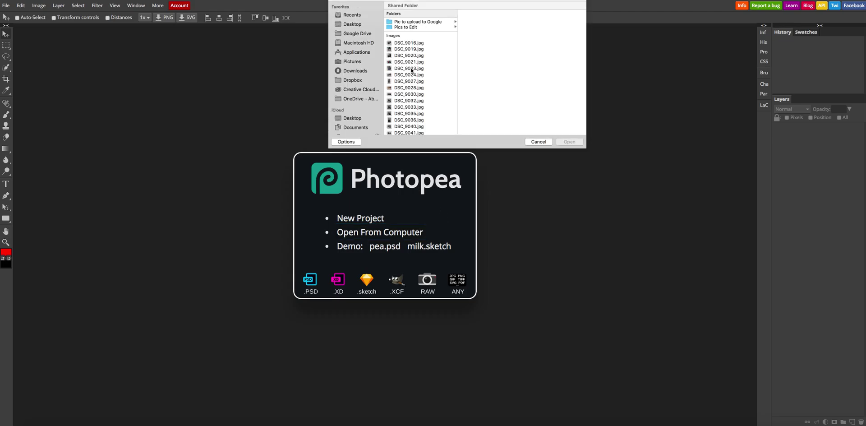
left_click(409, 68)
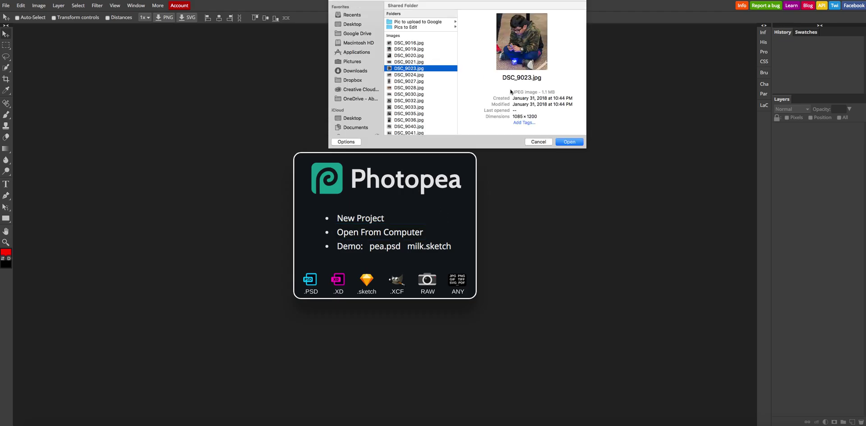
left_click(568, 142)
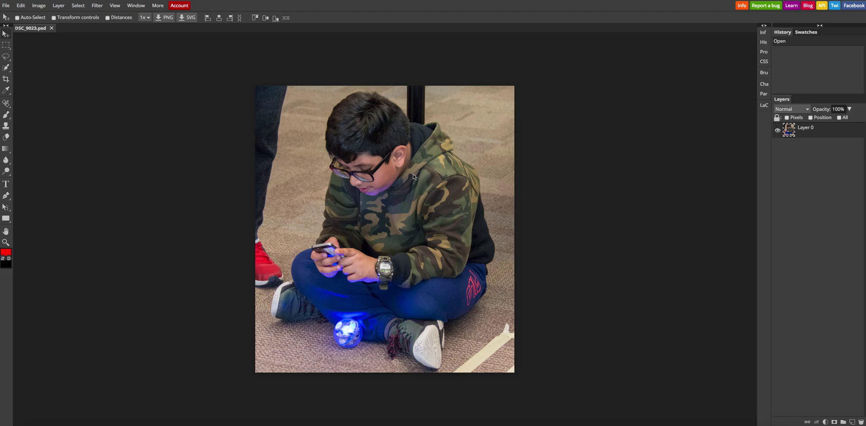
Bring up the lasso tool's variants in the toolbar.
right_click(8, 57)
mouse_move(6, 58)
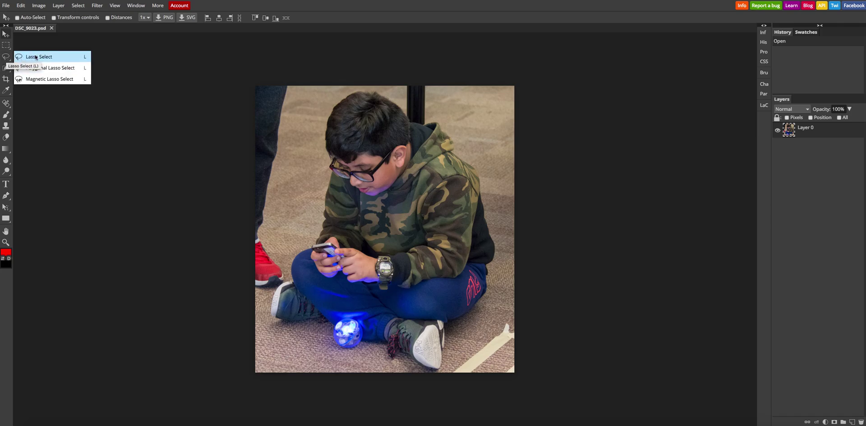
Erase a freehand-lassoed carpet patch left of the boy's head, then deselect.
left_click(35, 59)
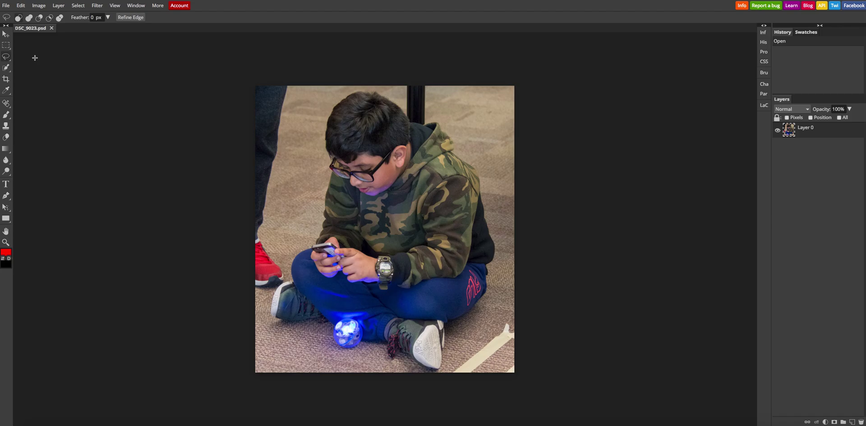
mouse_move(285, 120)
left_mouse_down()
mouse_move(265, 133)
mouse_move(265, 150)
mouse_move(278, 169)
mouse_move(302, 176)
mouse_move(315, 133)
mouse_move(279, 119)
left_mouse_up()
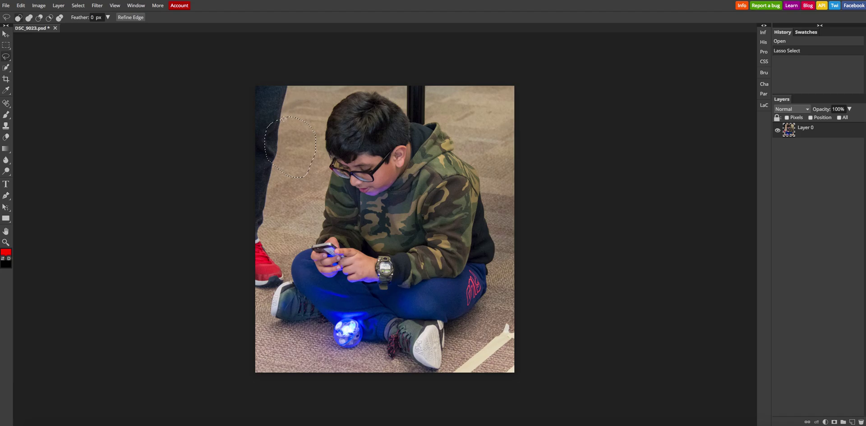
key("Delete")
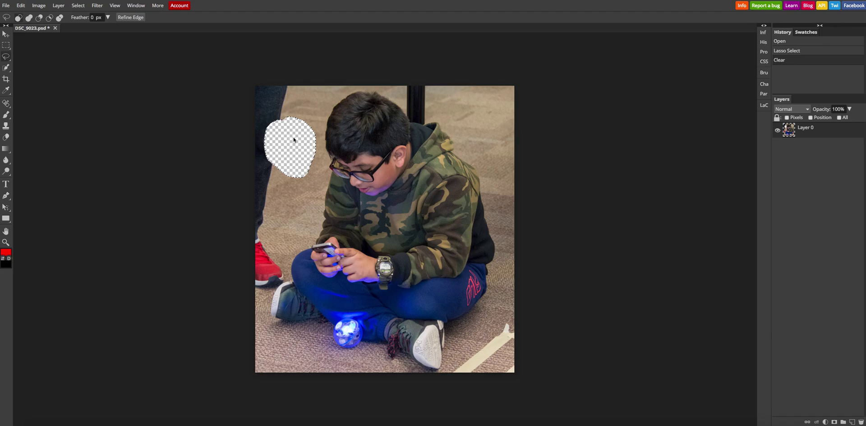
left_click(296, 140)
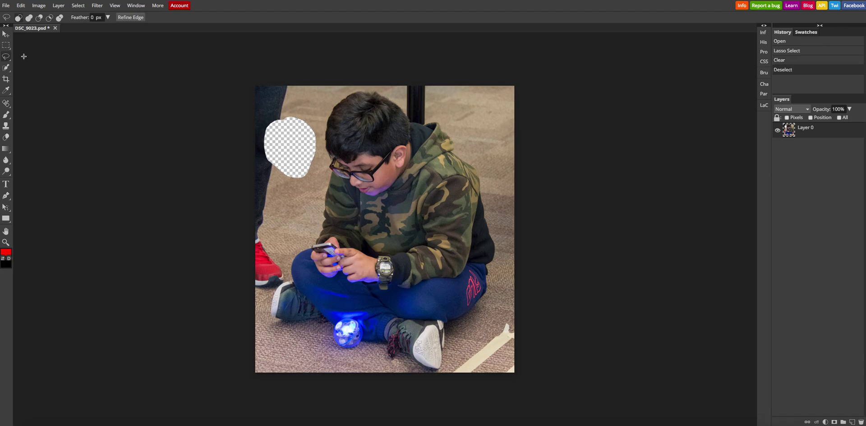
left_click(7, 59)
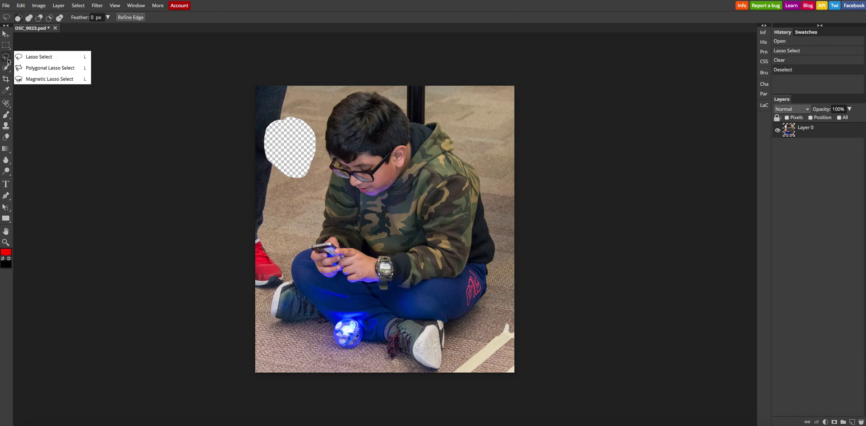
Delete a polygonal-lasso carpet patch at the top-left, above the first hole, then deselect.
left_click(34, 68)
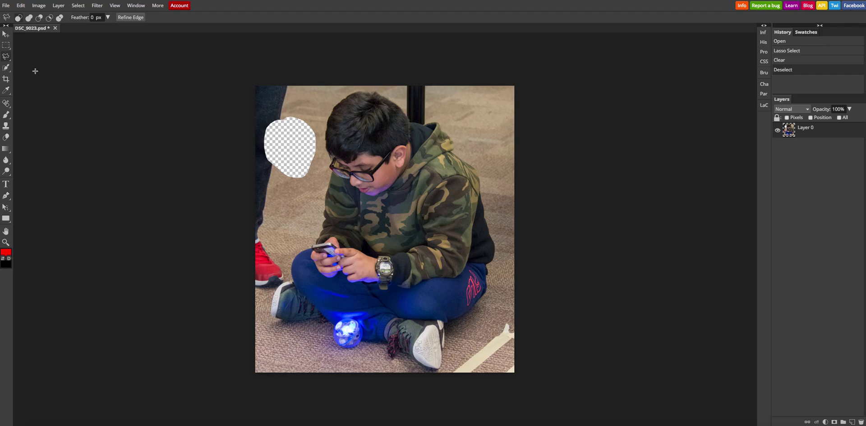
left_click(269, 97)
left_click(266, 114)
left_click(283, 113)
left_click(320, 97)
left_click(277, 89)
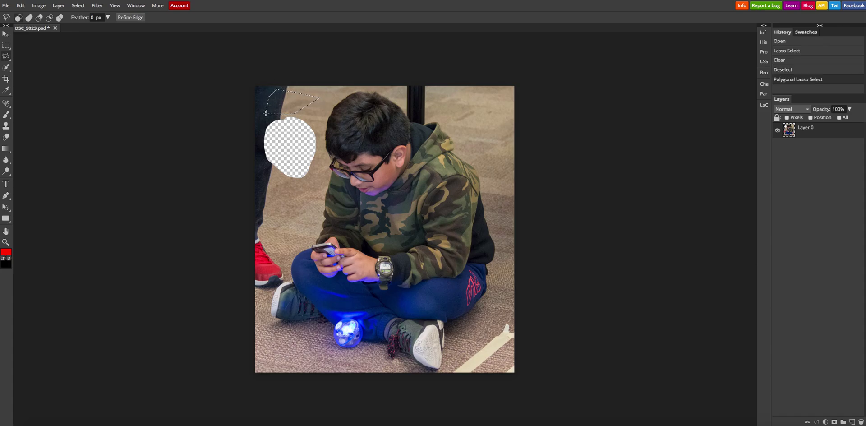
left_click(269, 97)
key("Delete")
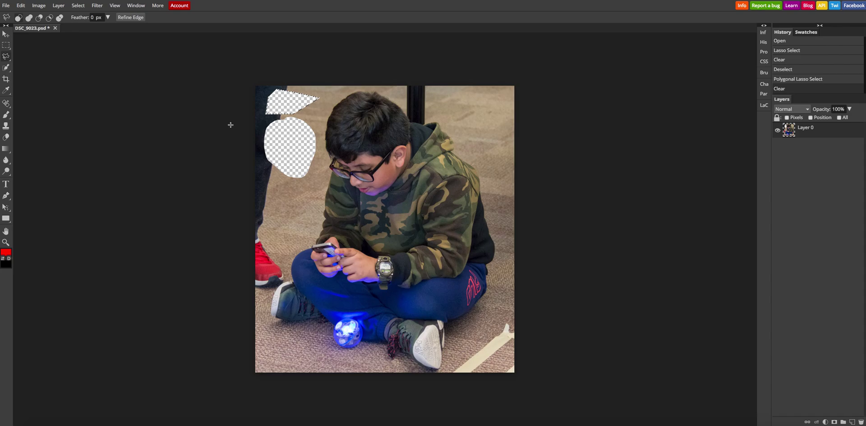
key("ctrl+d")
right_click(12, 56)
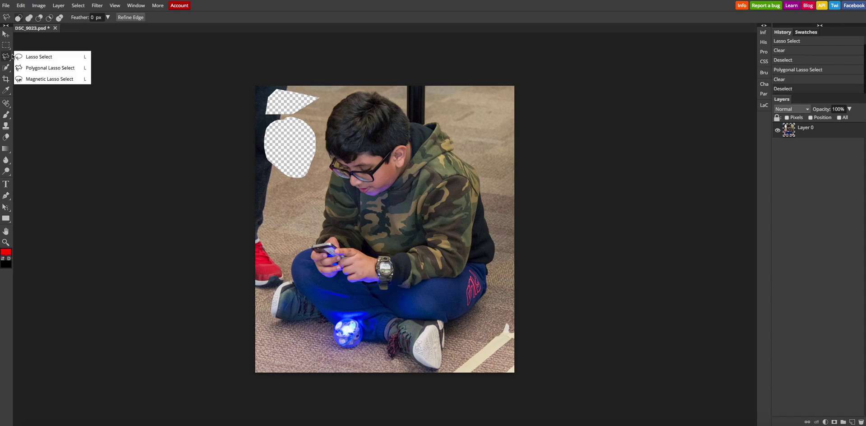
Choose Magnetic Lasso Select and start tracing at the boy's hood.
left_click(44, 79)
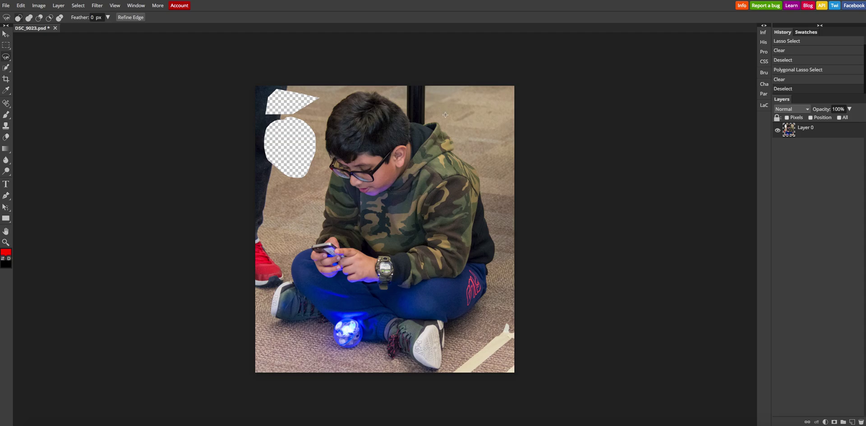
left_click(452, 141)
left_click(6, 58)
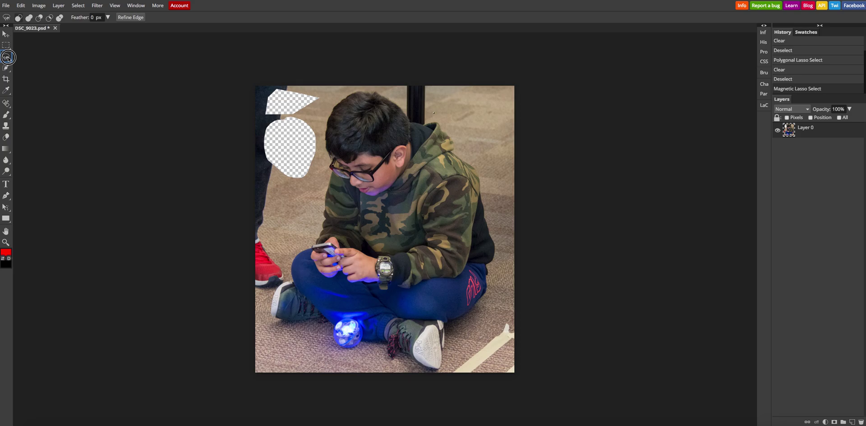
left_click(7, 58)
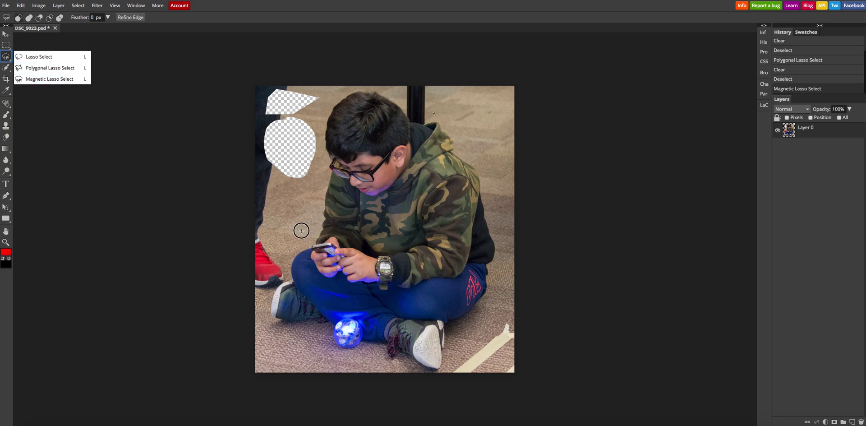
Trace the magnetic lasso around the boy, extending down the left of his head.
left_click(325, 194)
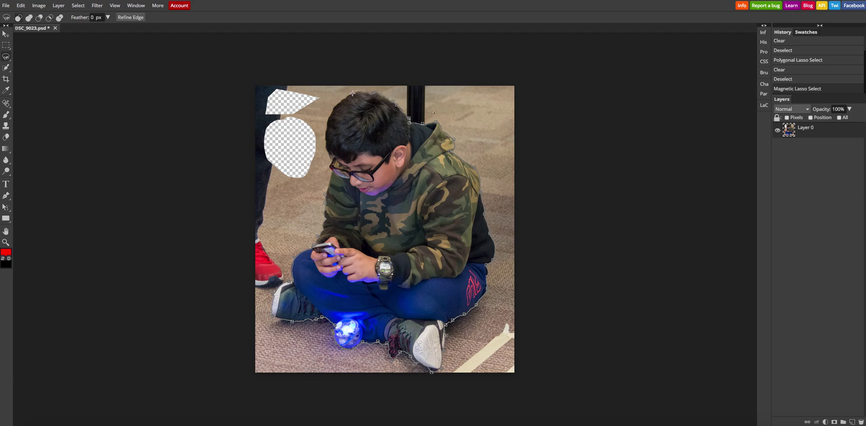
mouse_move(331, 108)
left_mouse_down()
mouse_move(322, 141)
mouse_move(333, 176)
mouse_move(328, 193)
left_mouse_up()
Close the traced outline into a full selection around the boy.
double_click(325, 194)
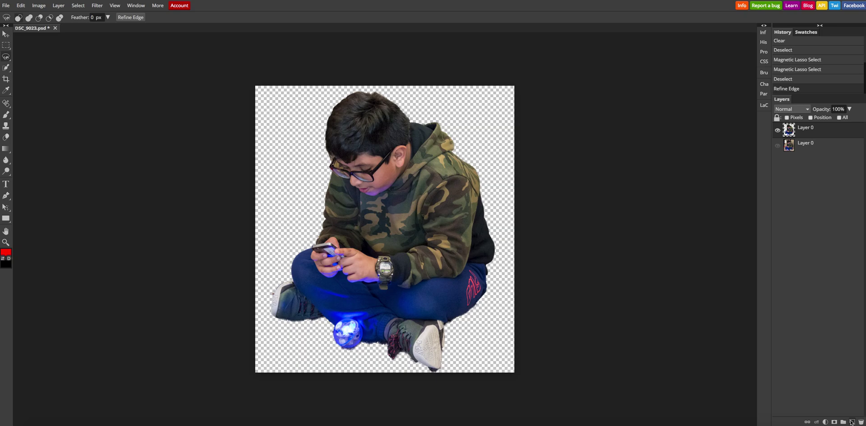
Create a new Layer 2 and move it below the cut-out boy layer.
left_click(852, 422)
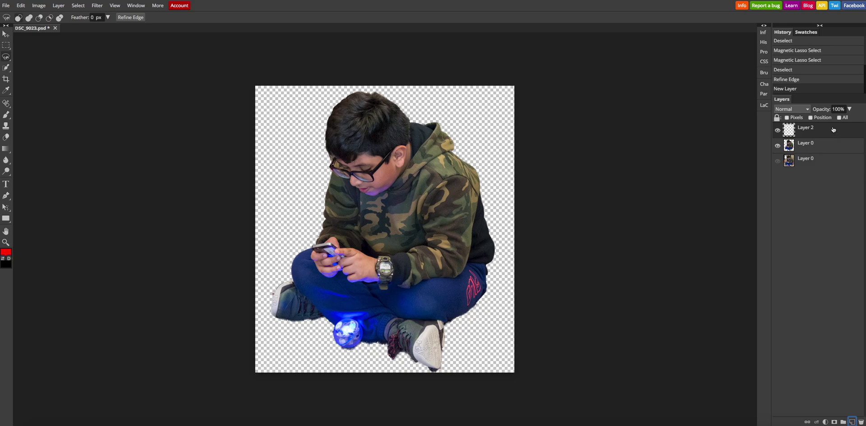
left_click_drag(833, 130, 830, 150)
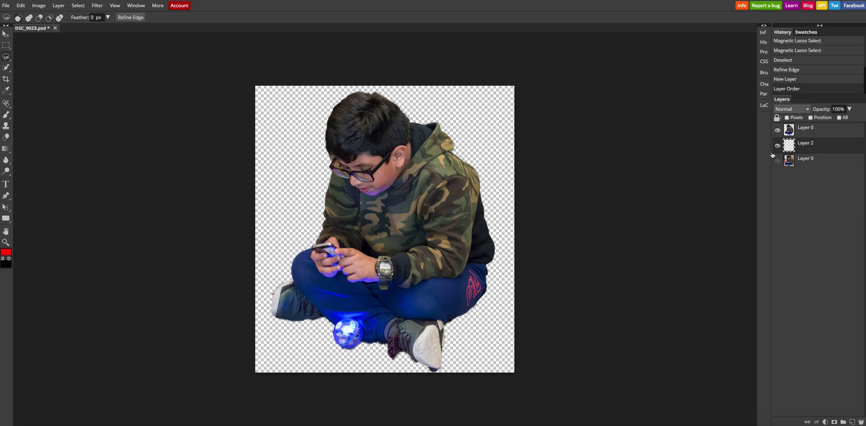
mouse_move(6, 159)
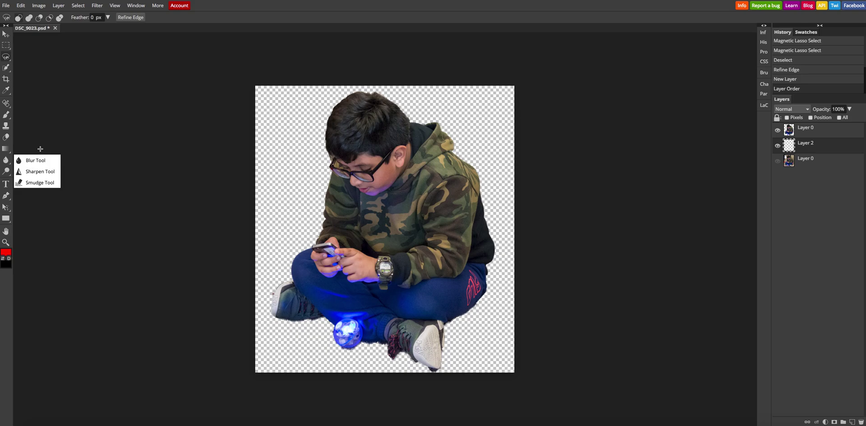
Select the Paint Bucket Tool from the gradient and fill tool group.
right_click(6, 116)
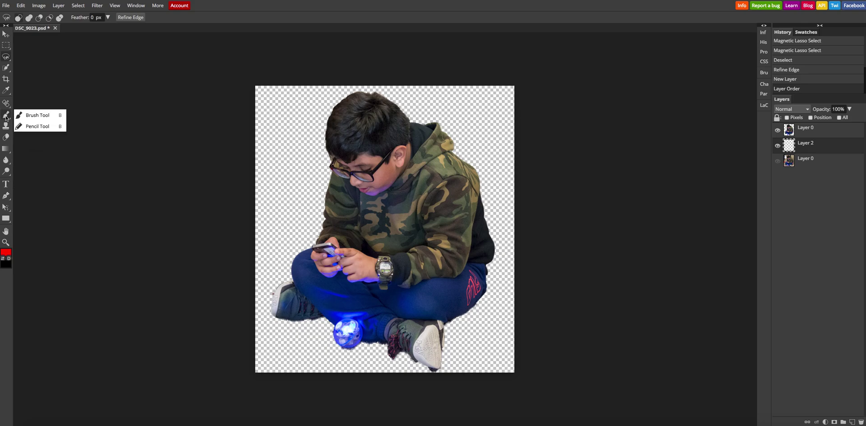
right_click(6, 103)
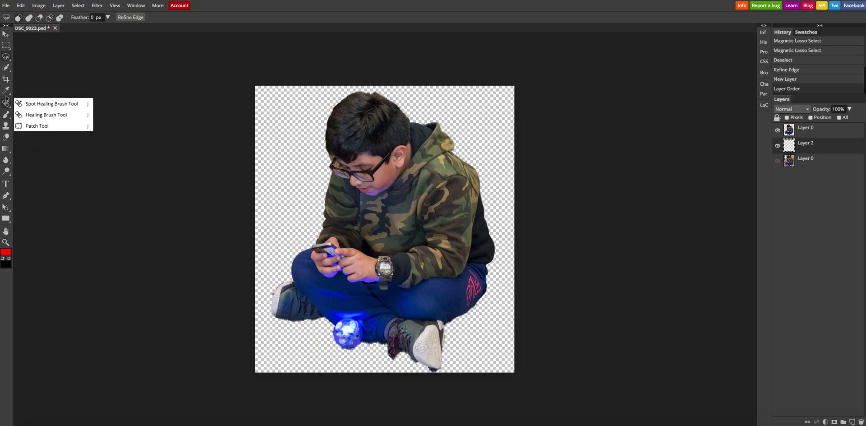
right_click(6, 92)
right_click(6, 68)
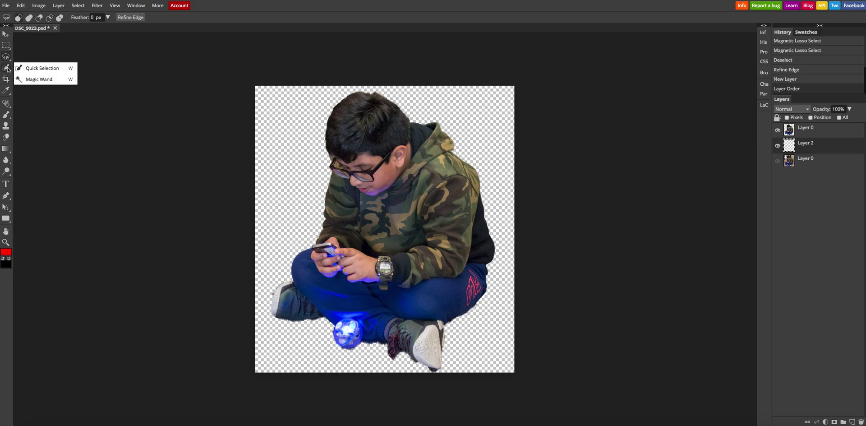
right_click(5, 104)
right_click(8, 152)
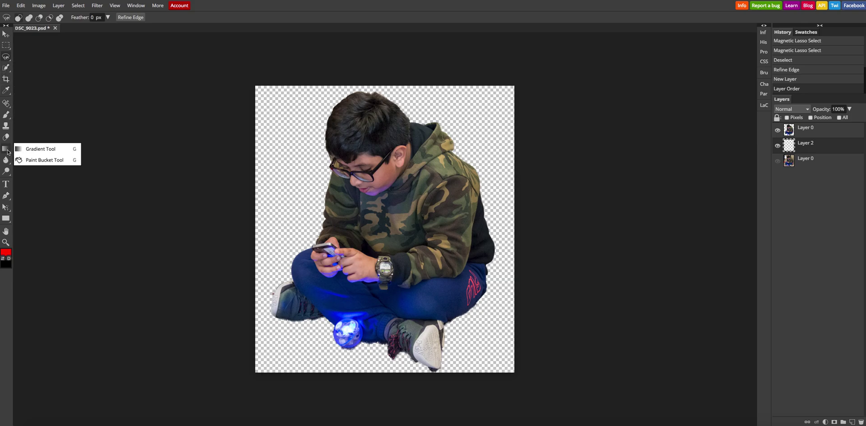
right_click(6, 159)
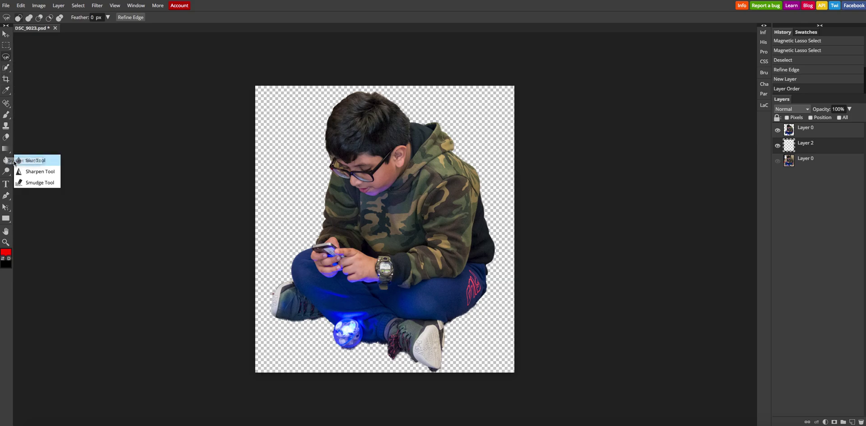
right_click(6, 149)
left_click(32, 159)
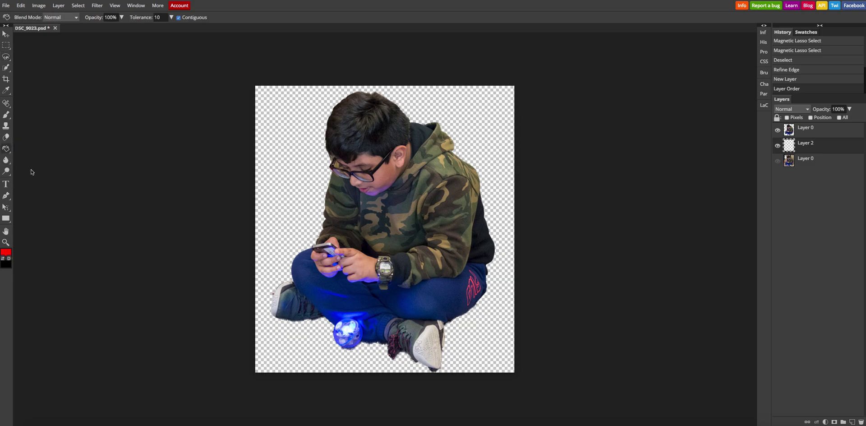
Set the foreground colour to deep red df1818 and fill Layer 2 with it.
left_click(6, 252)
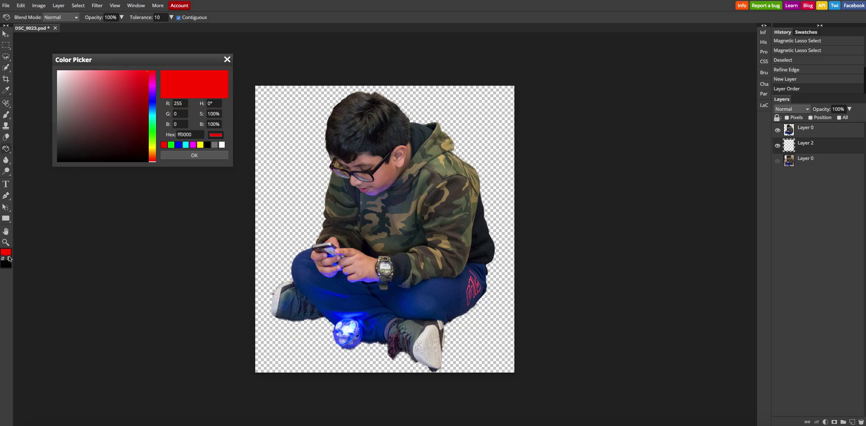
left_click(134, 83)
left_click(284, 156)
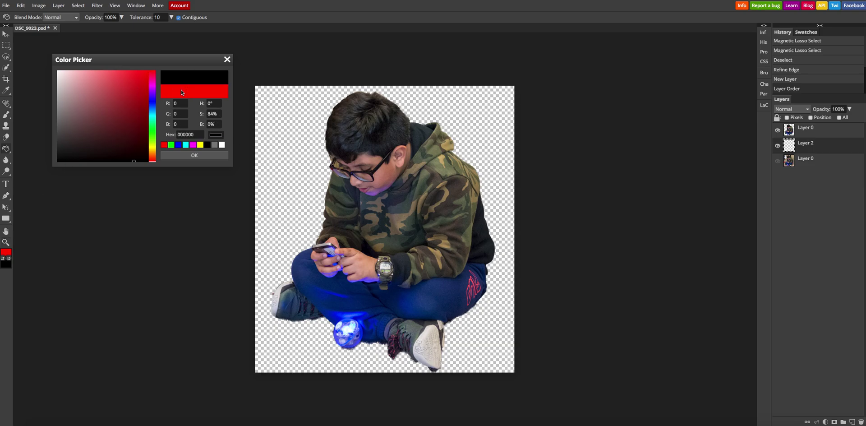
left_click(138, 83)
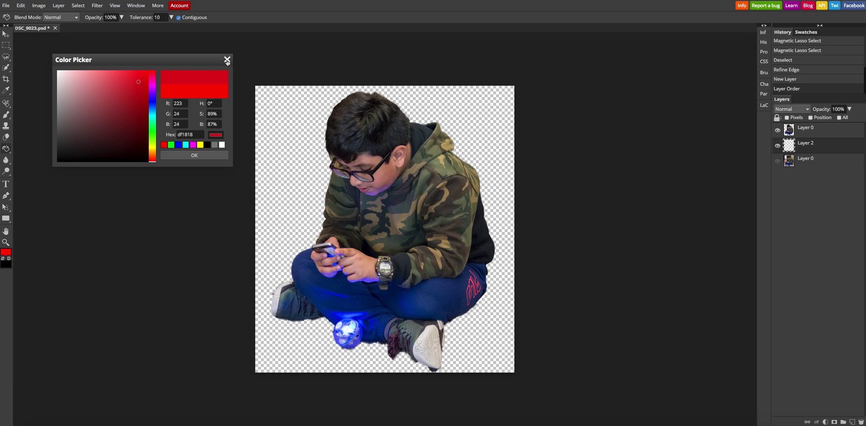
left_click(195, 155)
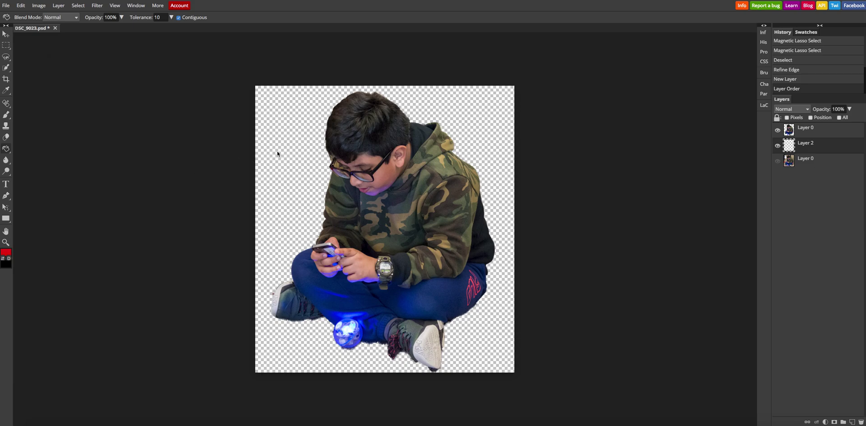
left_click(17, 157)
left_click(20, 157)
left_click(27, 160)
left_click(279, 155)
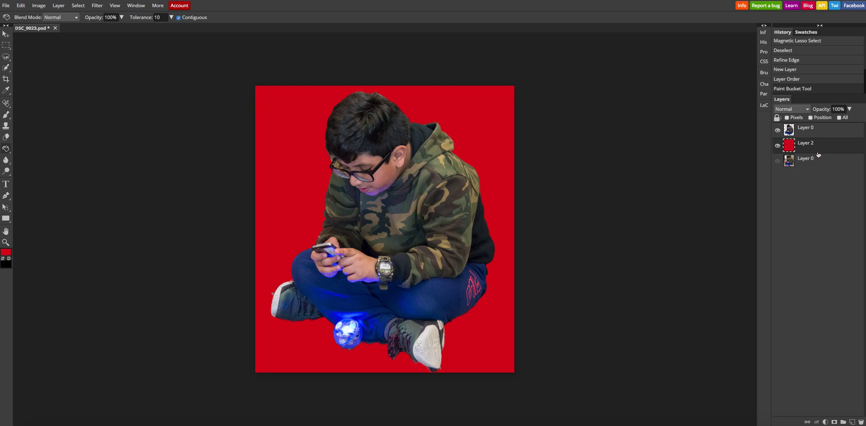
Hide top Layer 0 and Layer 2, show bottom Layer 0, and duplicate it to the top.
left_click(778, 130)
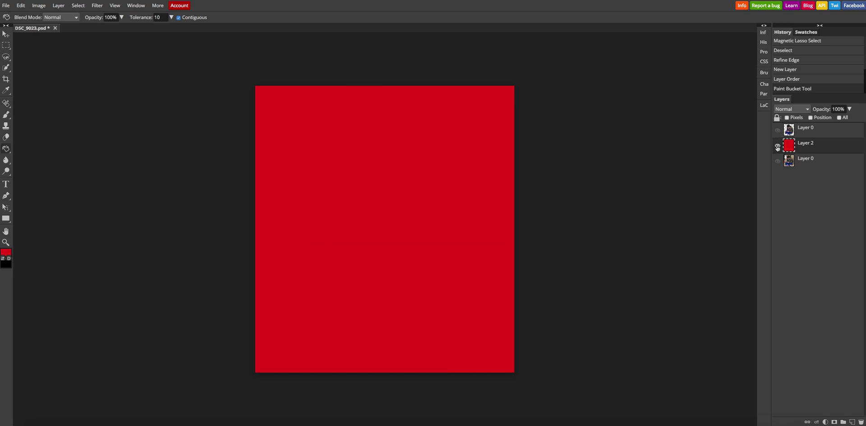
left_click(777, 145)
left_click(778, 161)
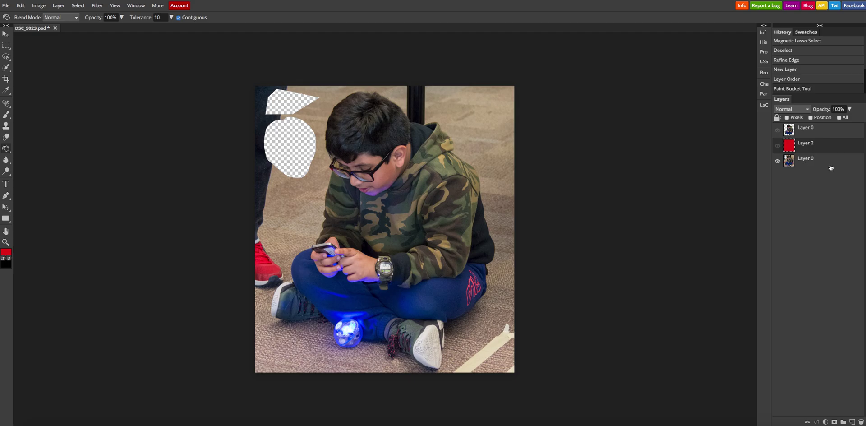
left_click_drag(830, 164, 851, 410)
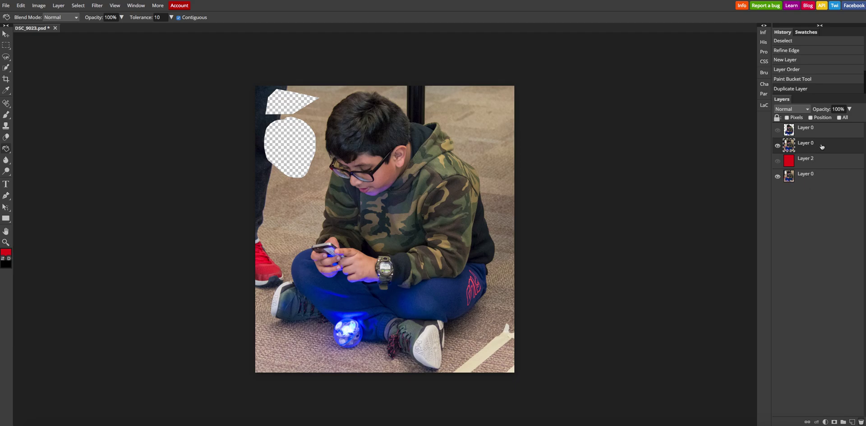
left_click_drag(825, 144, 822, 124)
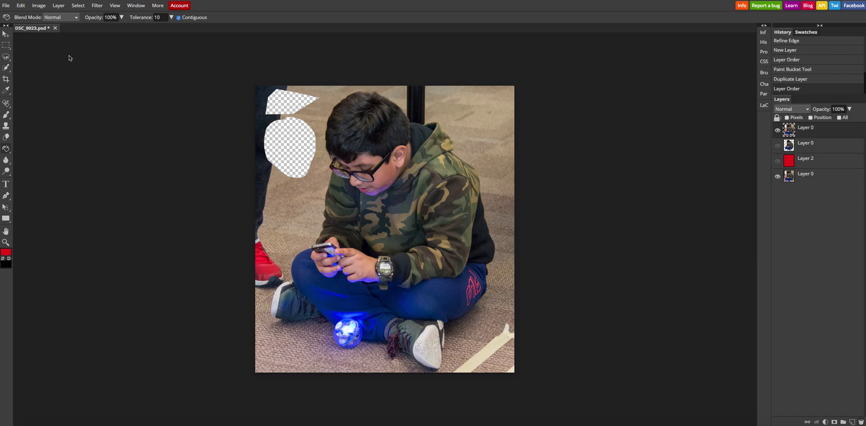
Switch to the Magic Wand and select the carpet patch at the upper right.
right_click(7, 67)
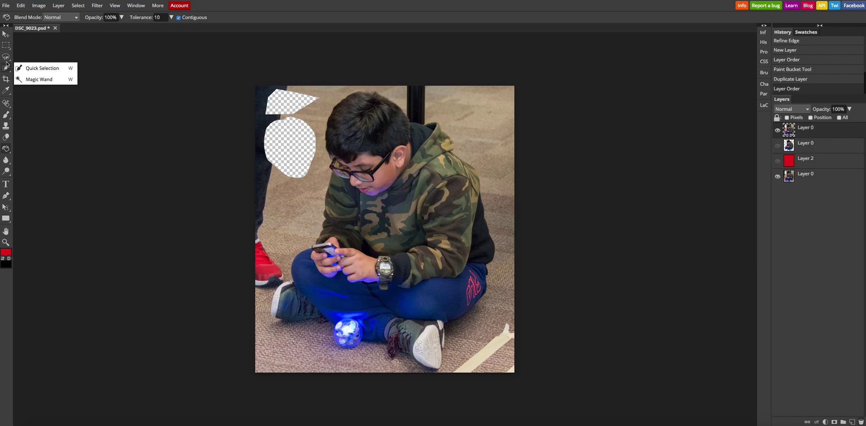
left_click(38, 79)
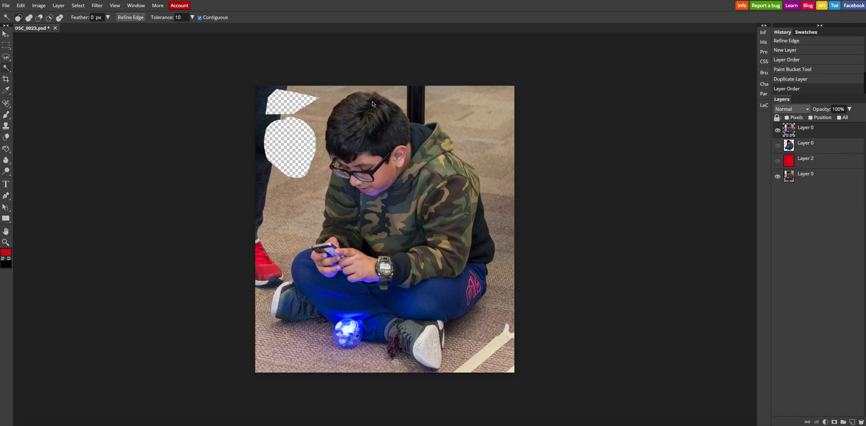
key("w")
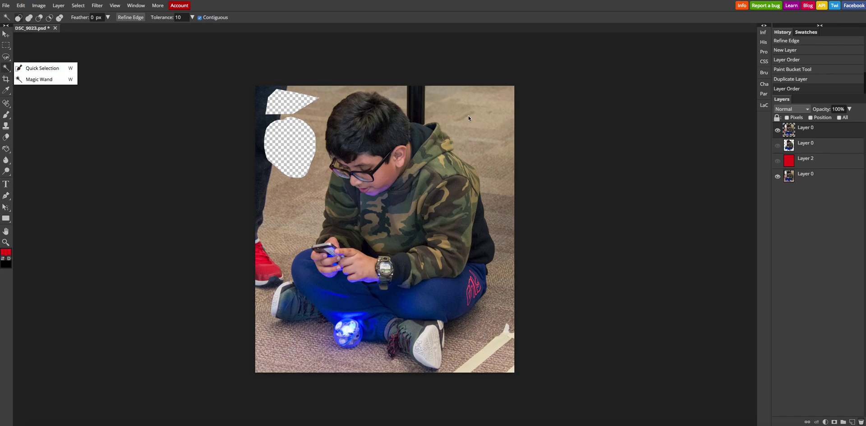
left_click(39, 79)
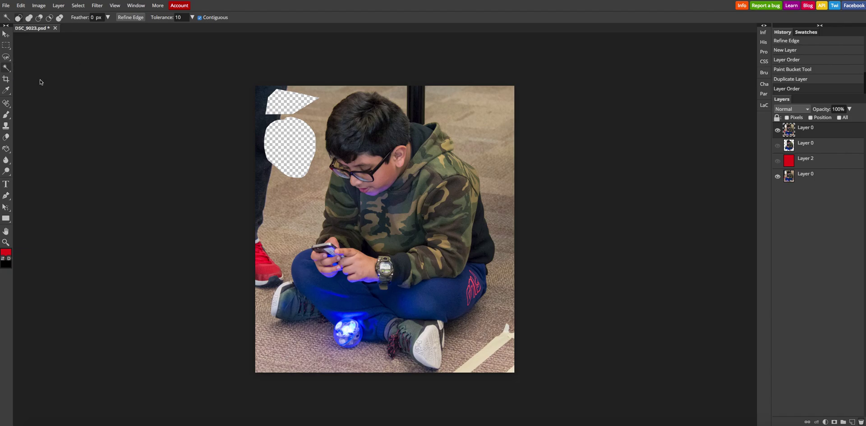
left_click(467, 115)
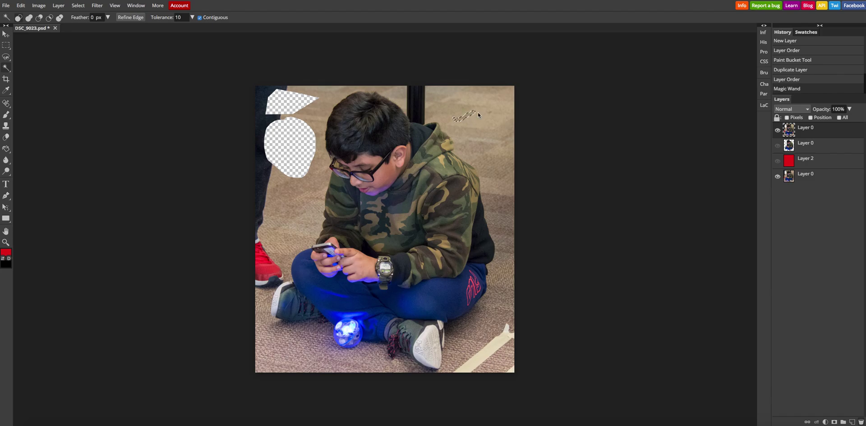
left_click(485, 135)
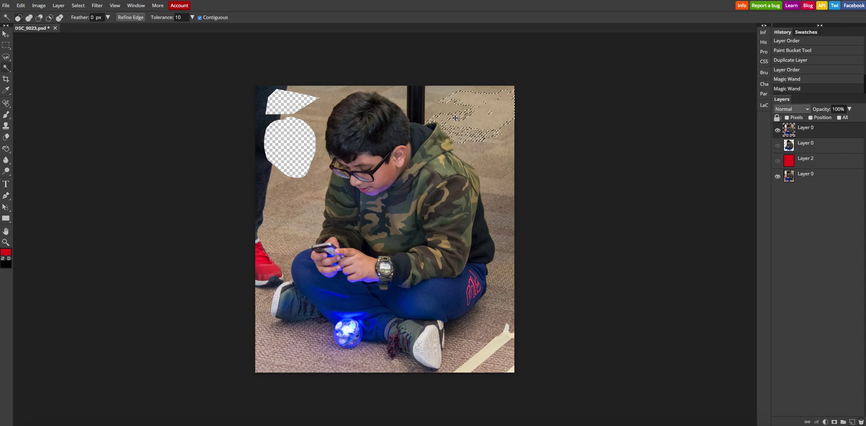
Raise the Magic Wand tolerance to 20 and delete the selected carpet area.
double_click(179, 17)
type("2")
key("Return")
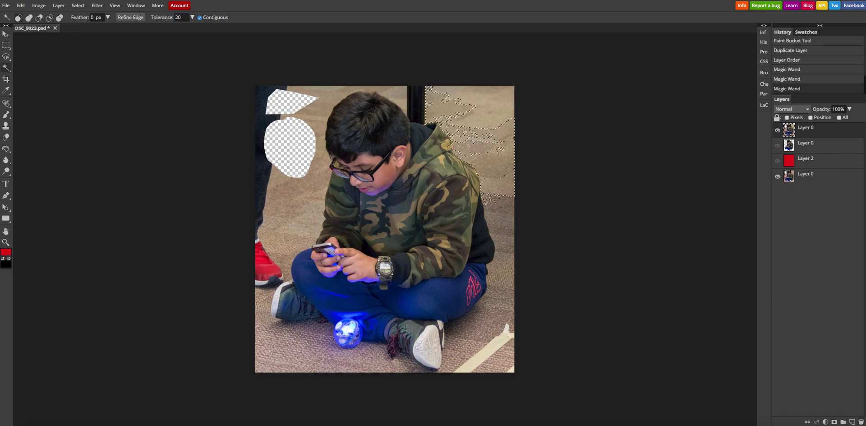
key("Delete")
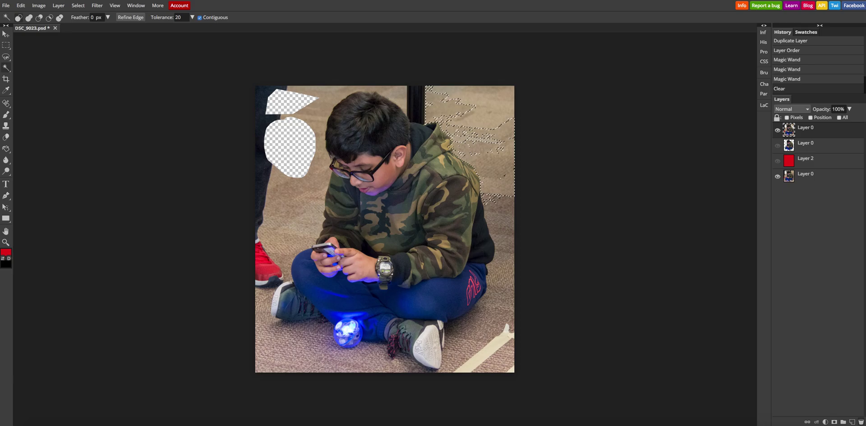
key("Delete")
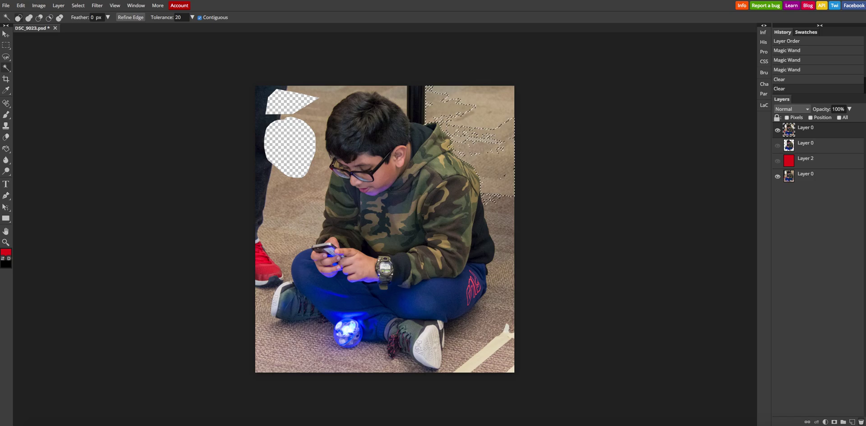
Hide the original bottom photo and clear the top-right wall, wall above the head, and dark pole.
left_click(777, 177)
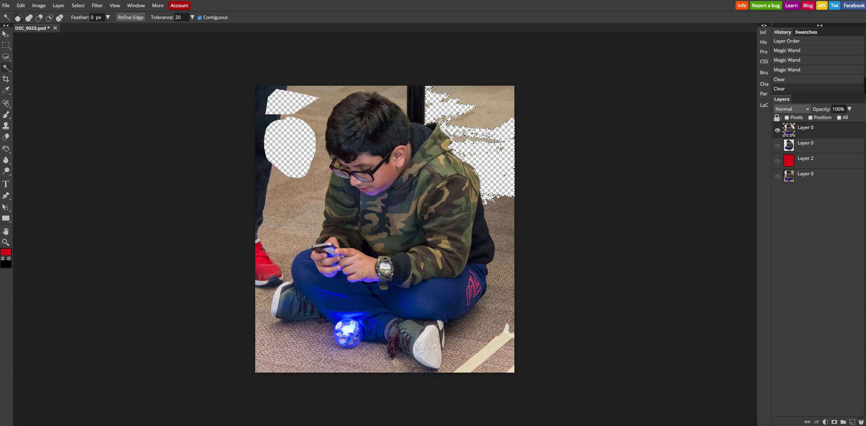
left_click(491, 199)
key("Delete")
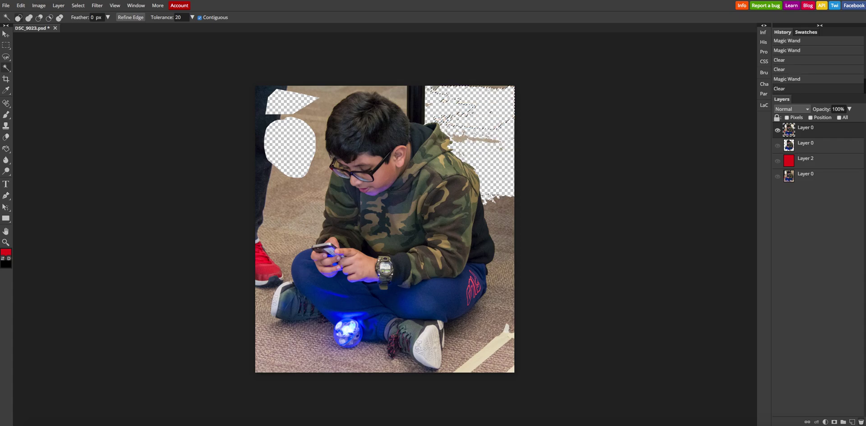
left_click(325, 90)
key("Delete")
left_click(415, 104)
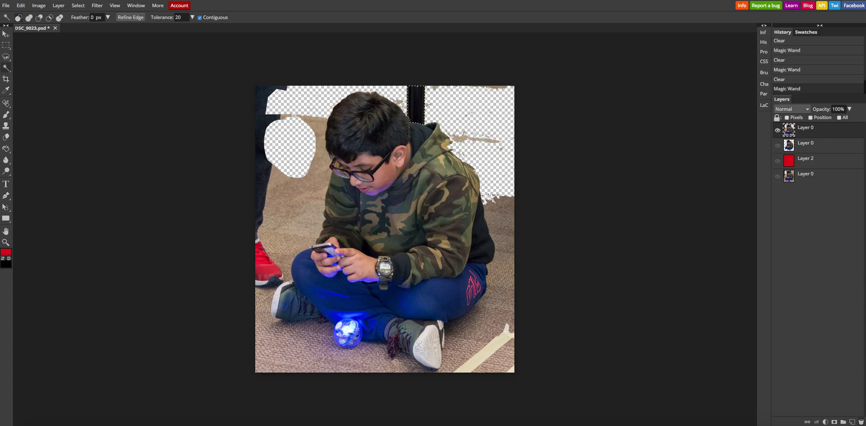
key("Delete")
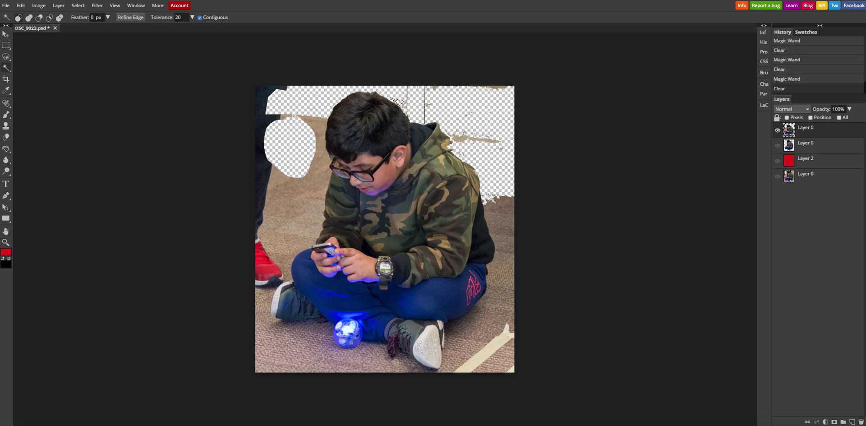
Clear the speckled wall remnants, the thin top-edge strip, and the remnants beside the hood.
left_click(476, 138)
key("Delete")
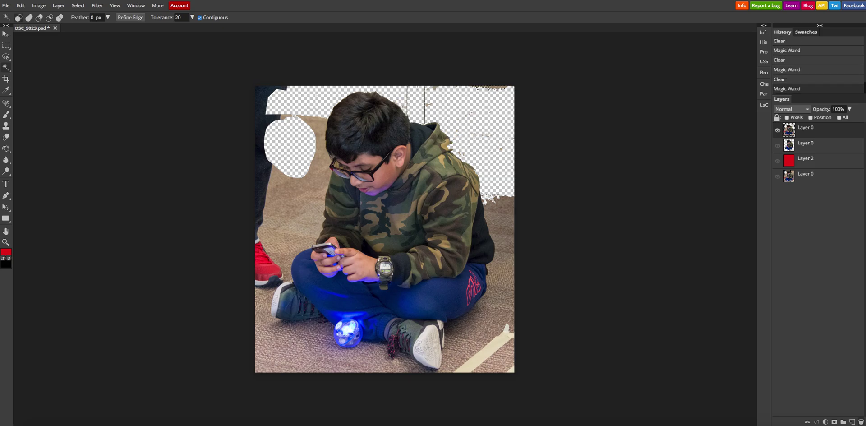
left_click(491, 87)
key("Delete")
left_click(465, 162)
key("Delete")
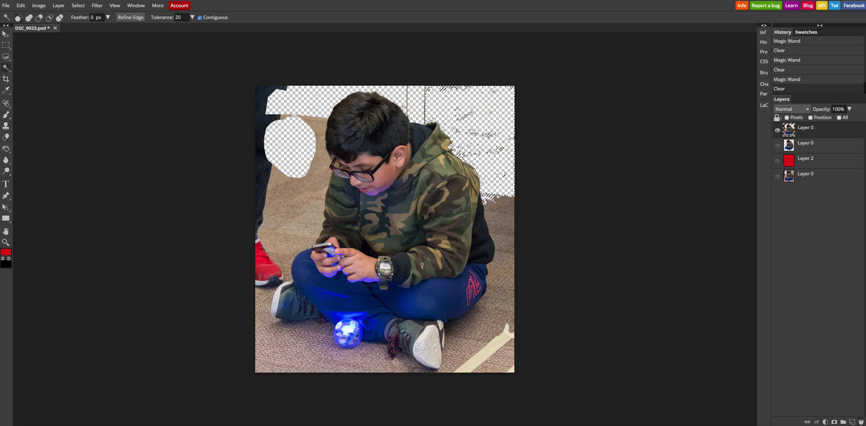
Turn off Contiguous, select the carpet colour across the image, then deselect.
left_click(200, 17)
left_click(307, 352)
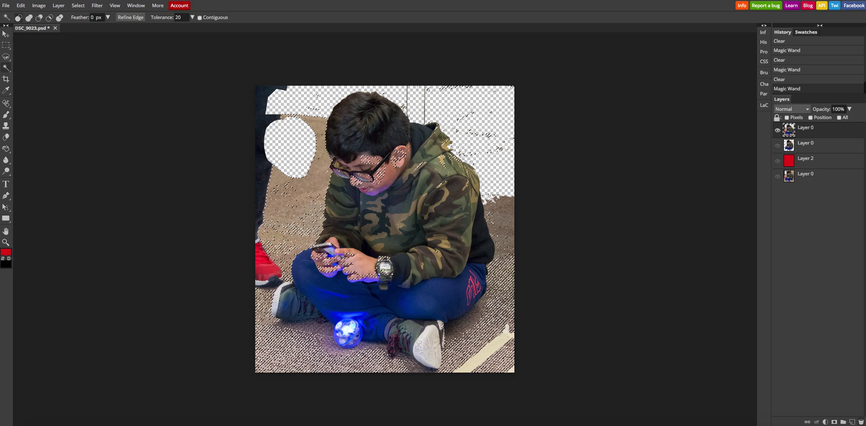
key("ctrl+d")
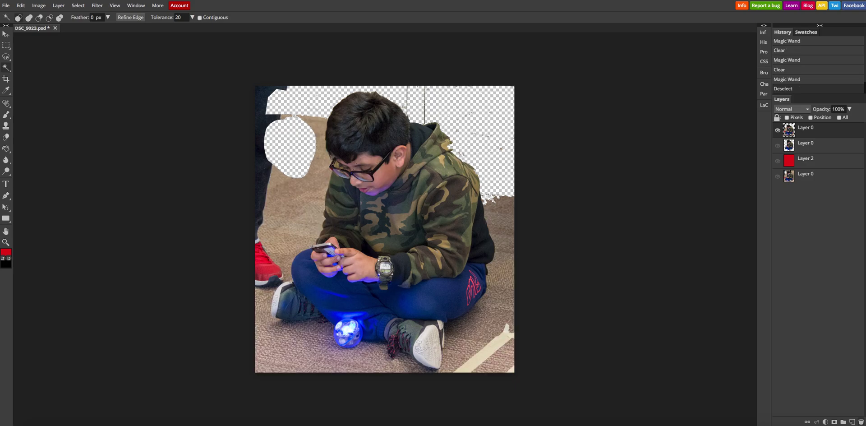
Use the Eraser to wipe the small carpet patch left of the boy's hair.
right_click(6, 56)
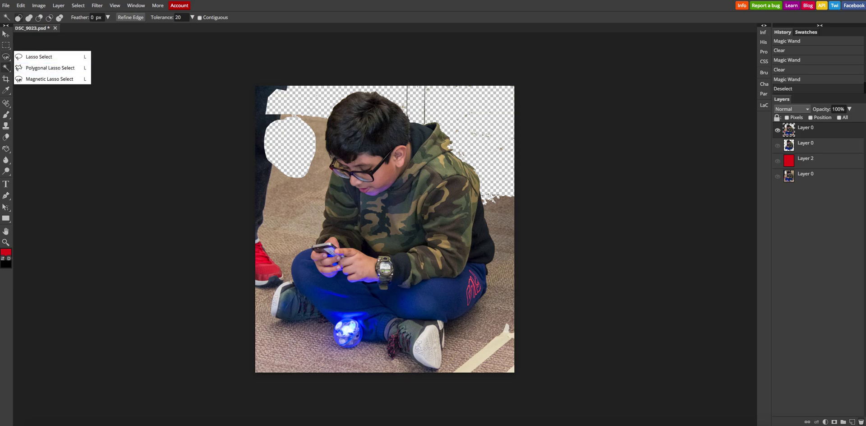
right_click(6, 115)
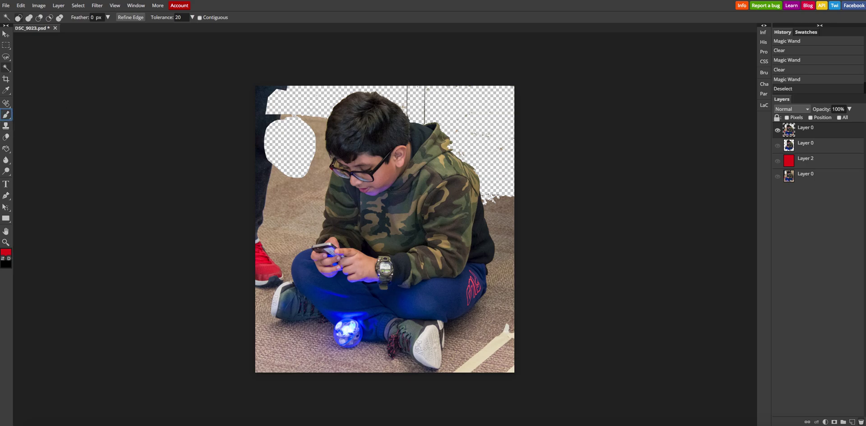
left_click(6, 137)
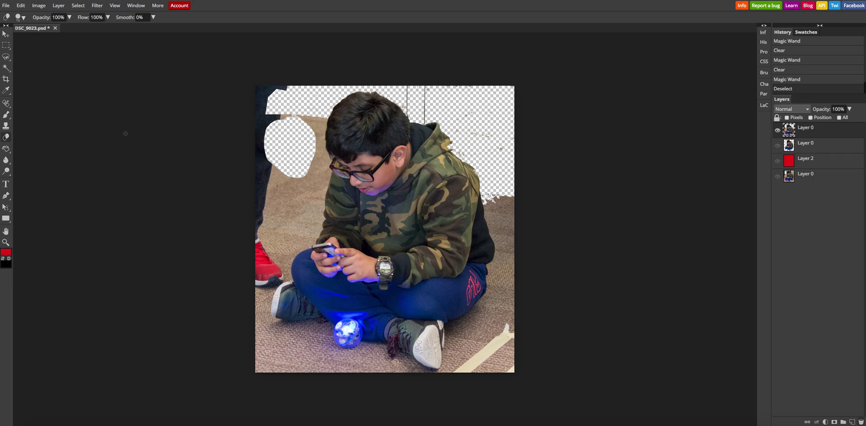
mouse_move(315, 119)
left_mouse_down()
mouse_move(316, 127)
mouse_move(326, 119)
mouse_move(324, 149)
mouse_move(319, 126)
left_mouse_up()
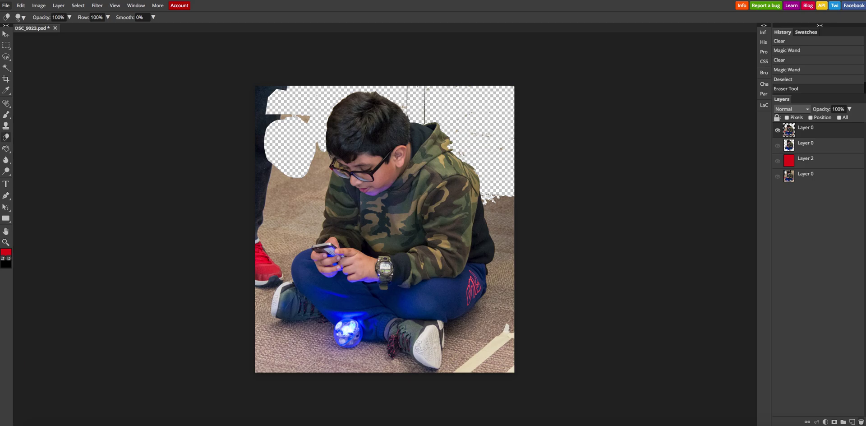
Hide the partly cleaned photo copy and show the cut-out boy and solid red layers.
left_click(6, 5)
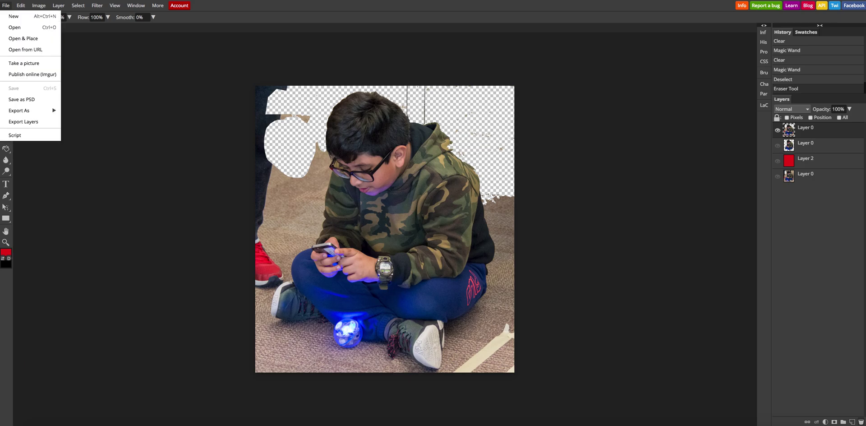
left_click(5, 6)
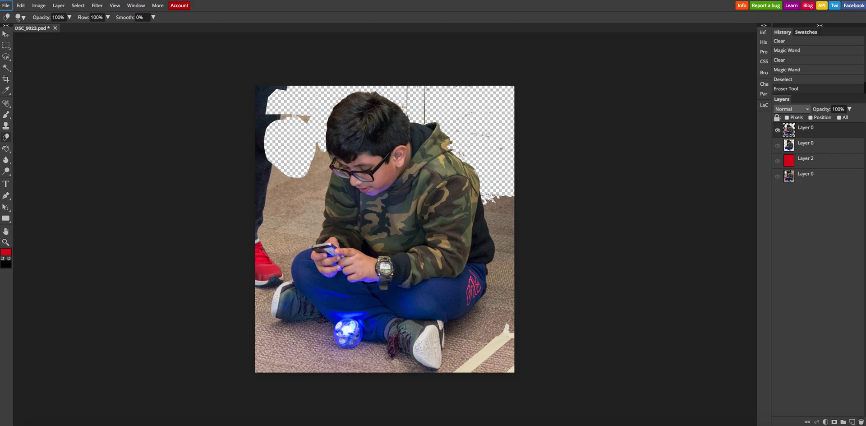
key("ctrl+comma")
left_click(778, 145)
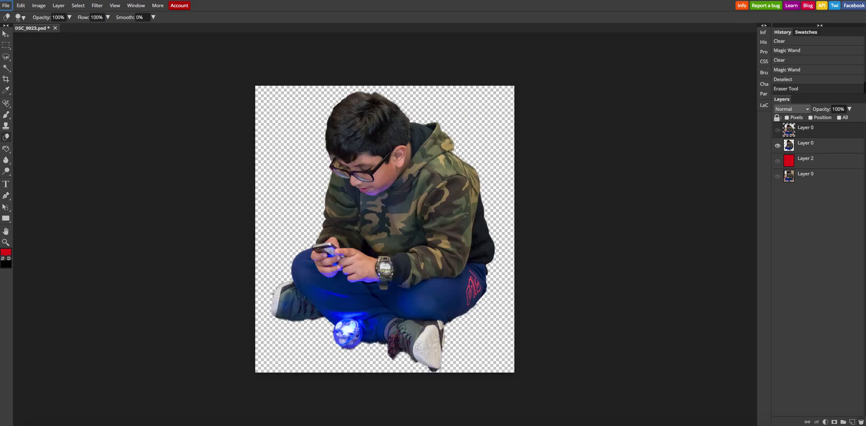
left_click(778, 161)
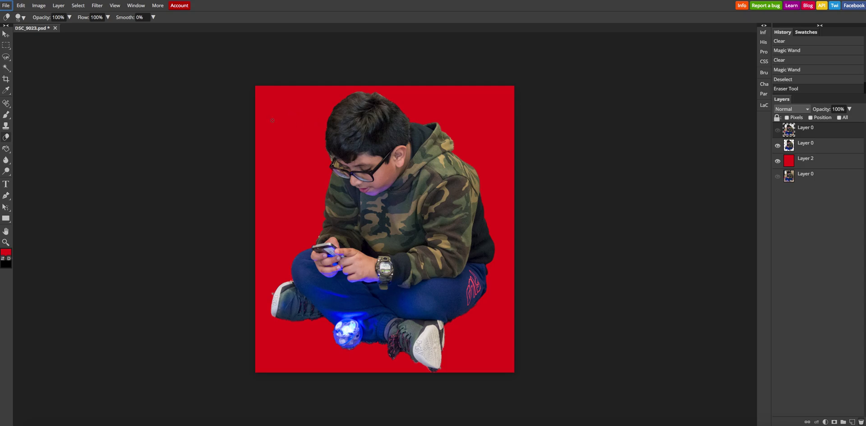
Export the image as JPG through File > Export As.
left_click(6, 6)
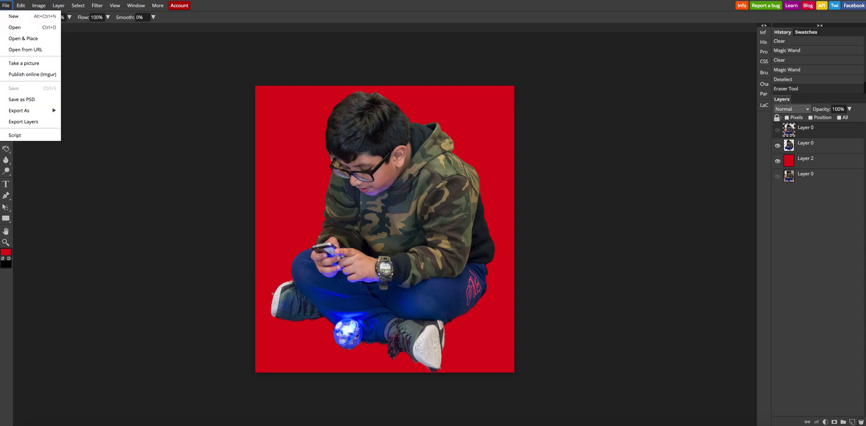
mouse_move(28, 111)
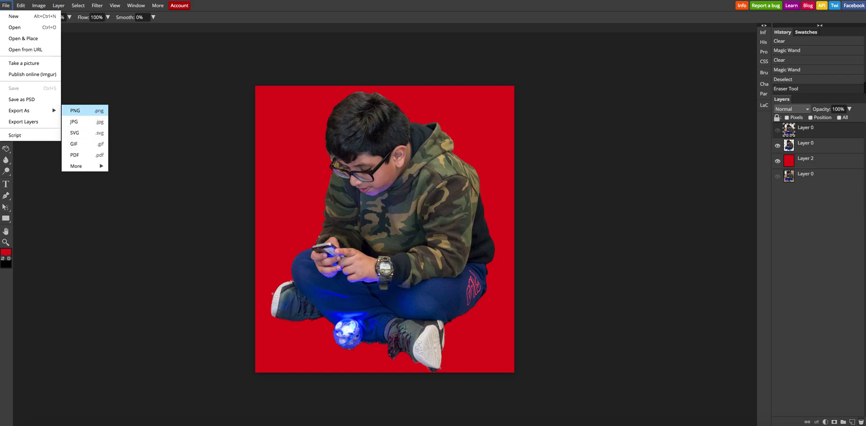
left_click(82, 121)
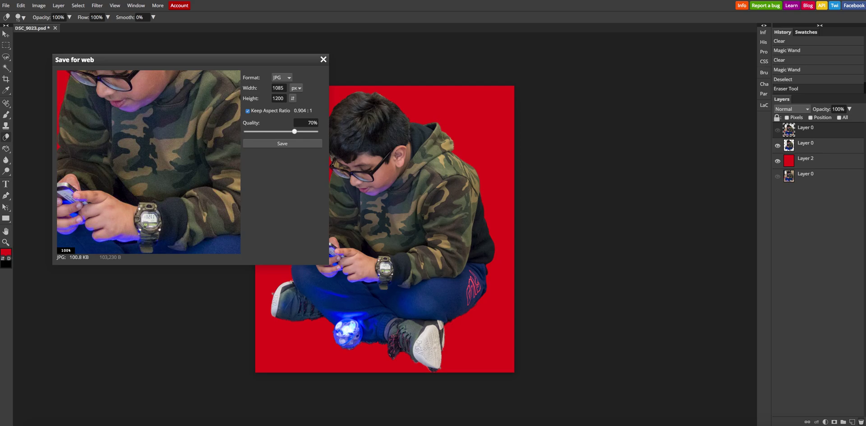